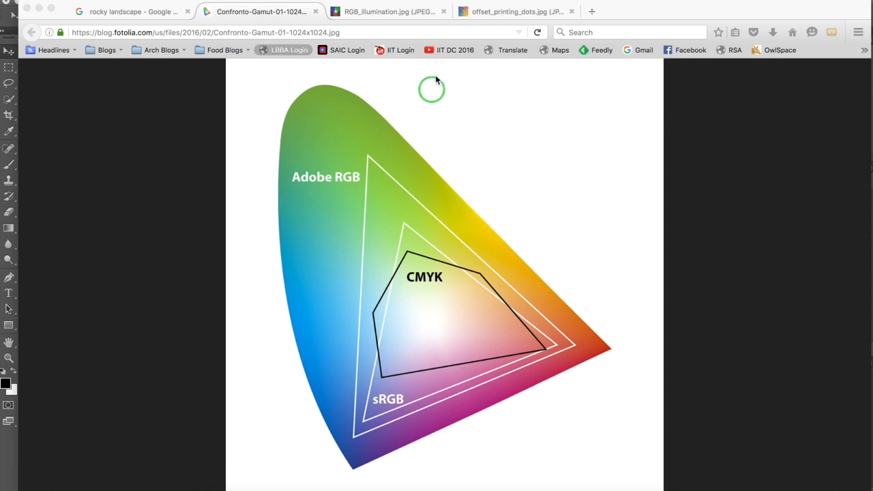
- View the RGB_illumination.jpg image in the browser, and switch to Photoshop to show the landscape document's channels
left_click(388, 11)
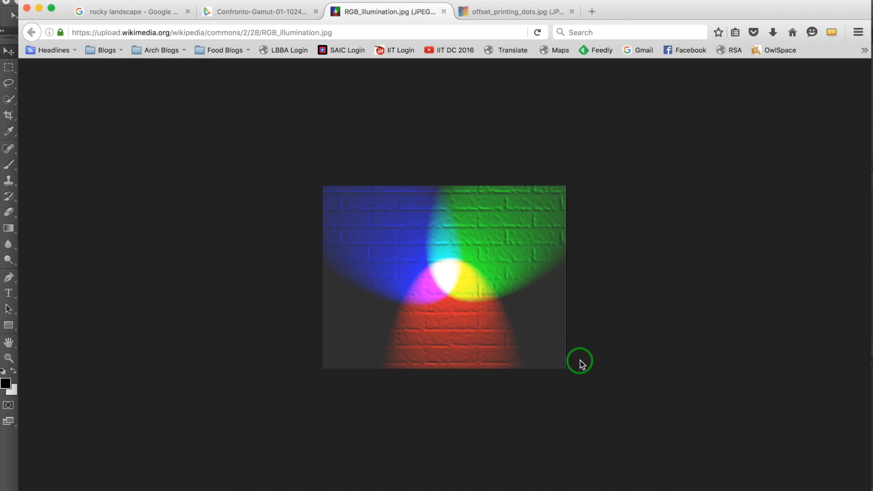
left_click(585, 487)
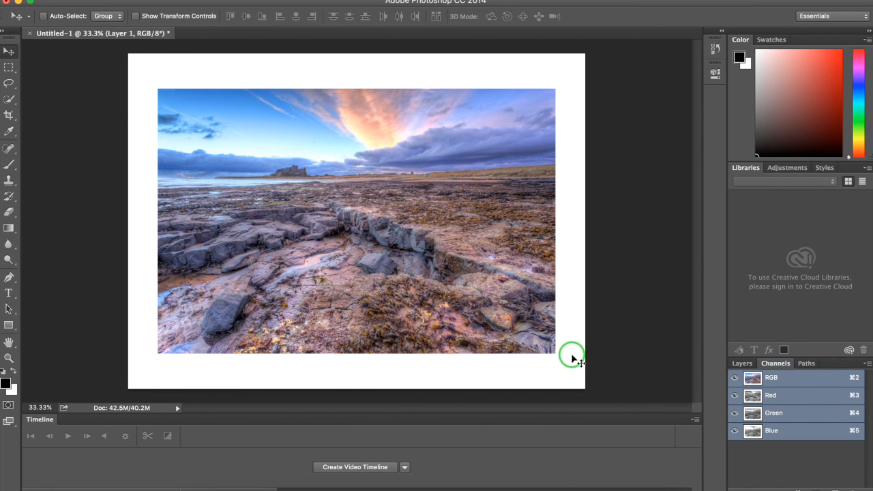
left_click(742, 363)
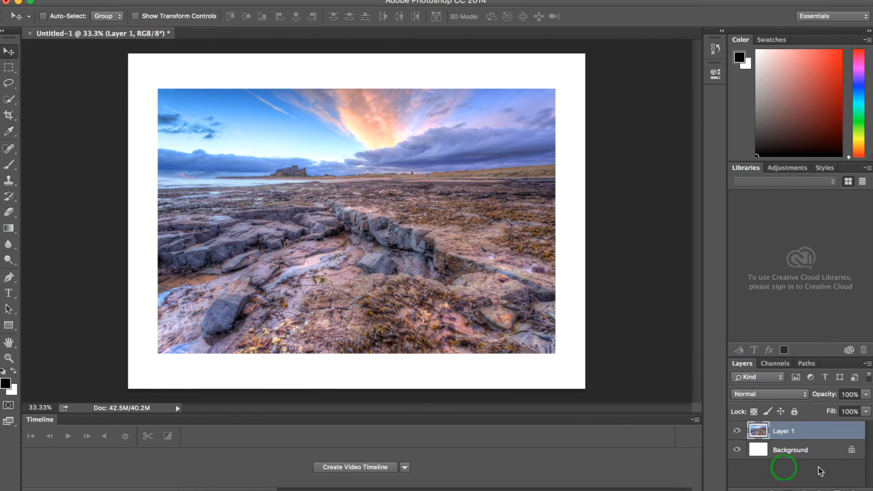
left_click(770, 364)
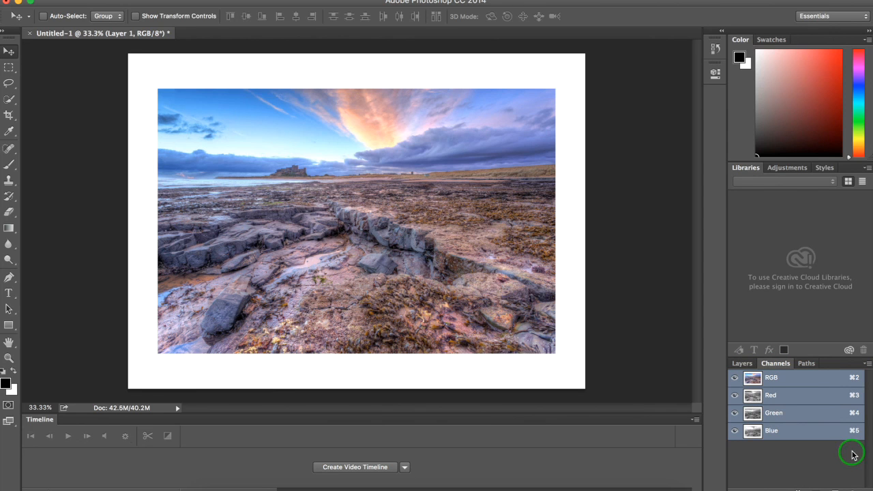
- View the Red, Green and Blue channels of the landscape image one at a time
left_click(783, 398)
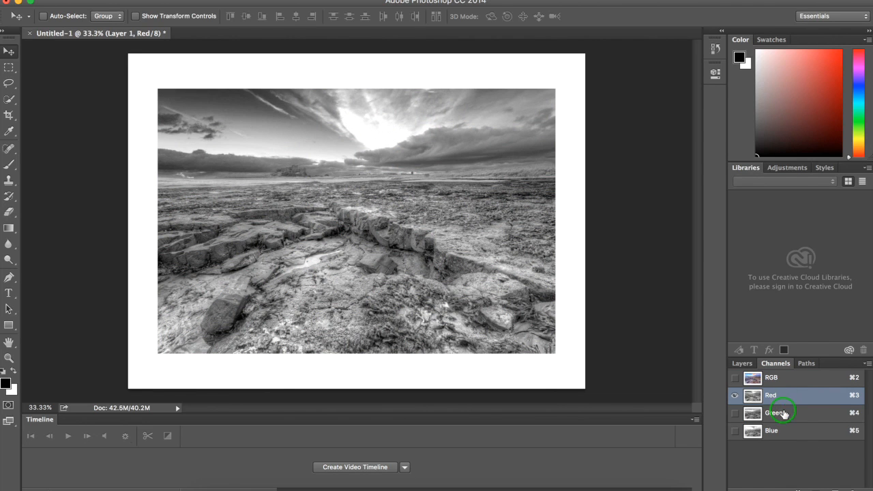
left_click(785, 413)
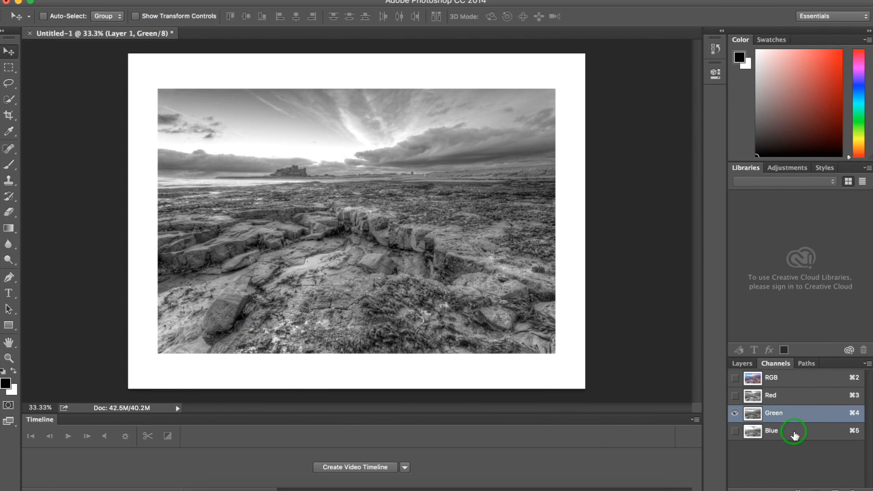
left_click(794, 432)
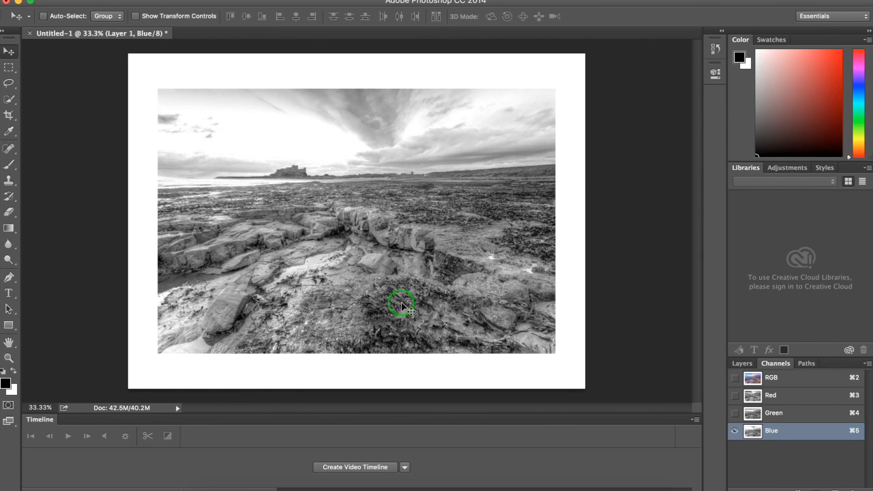
- Turn on Show Channels in Color in the interface preferences
left_click(61, 0)
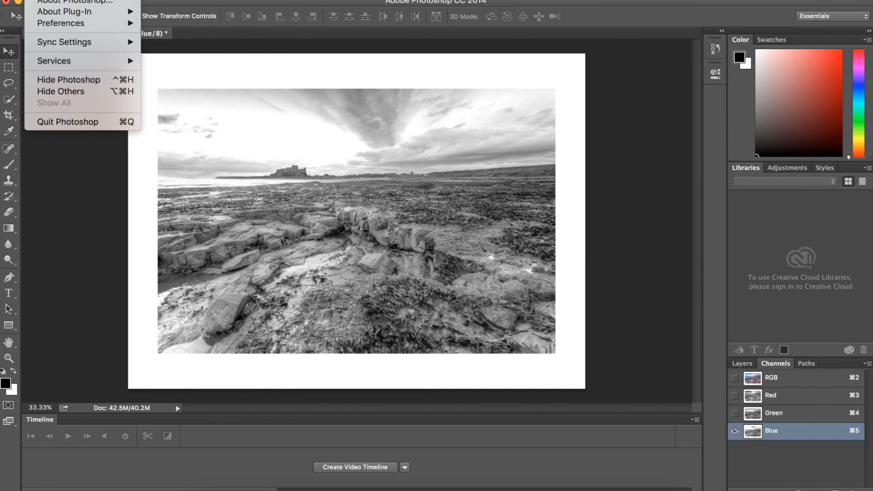
mouse_move(82, 23)
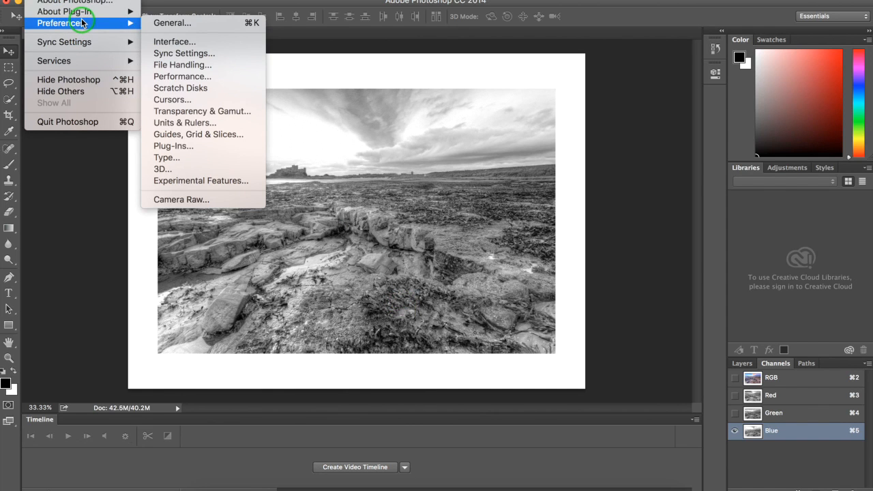
left_click(172, 42)
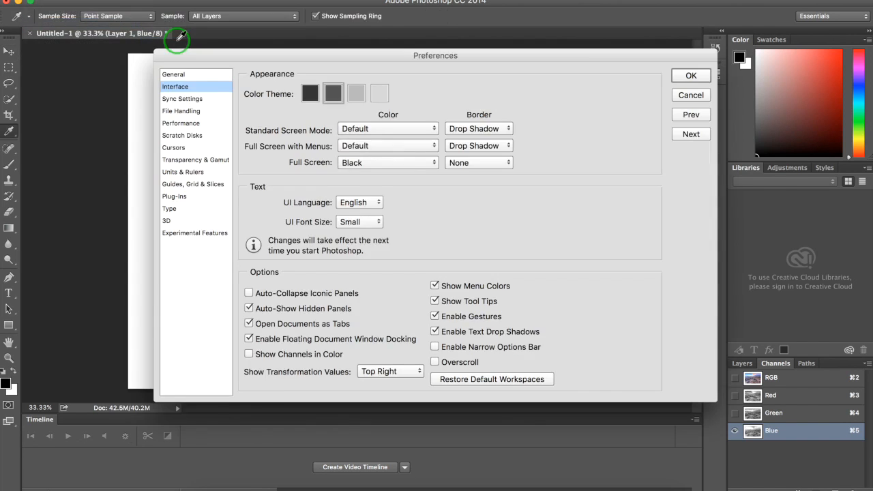
left_click(249, 354)
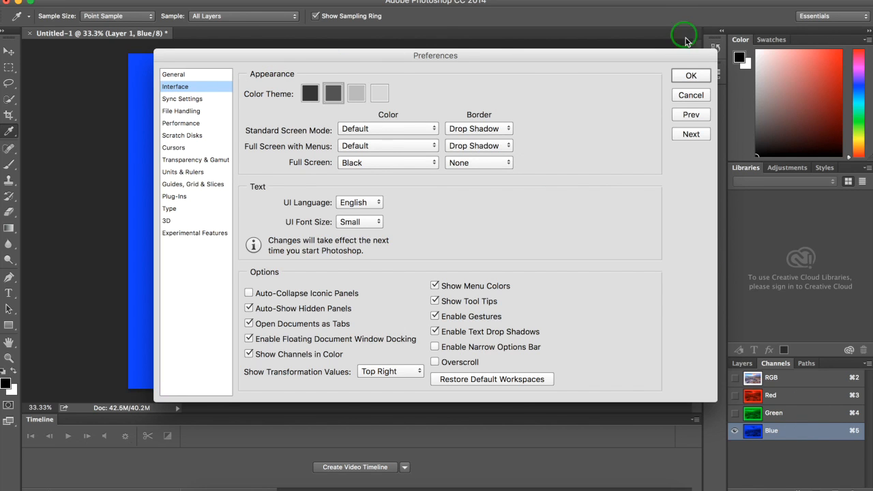
left_click(691, 75)
key("v")
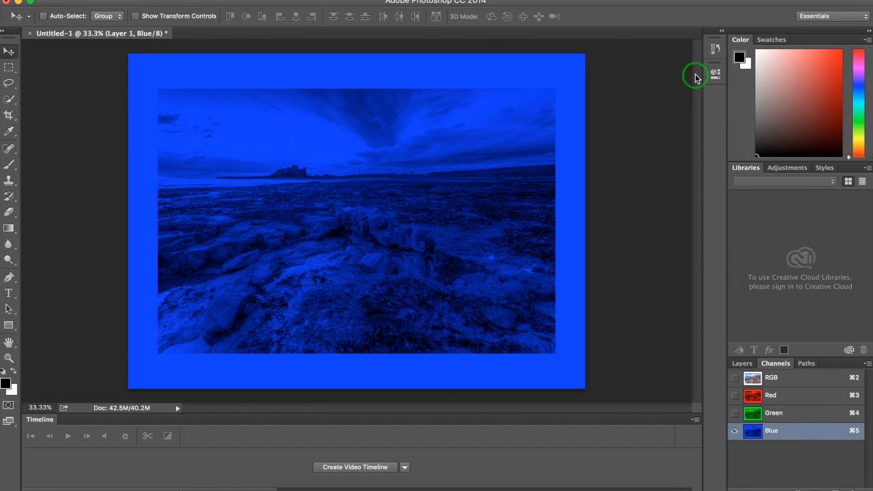
- View the Green and Red channels alone, and add Blue and Green to the Red channel to rebuild the full-color image
left_click(807, 412)
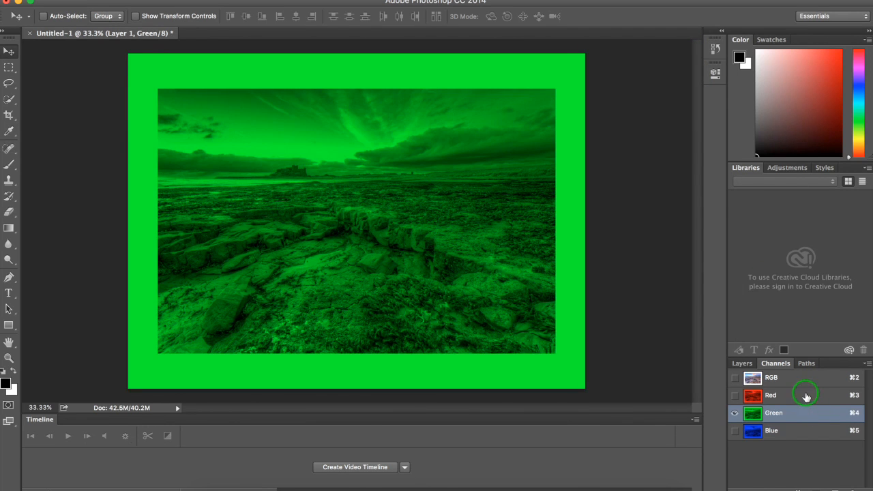
left_click(806, 396)
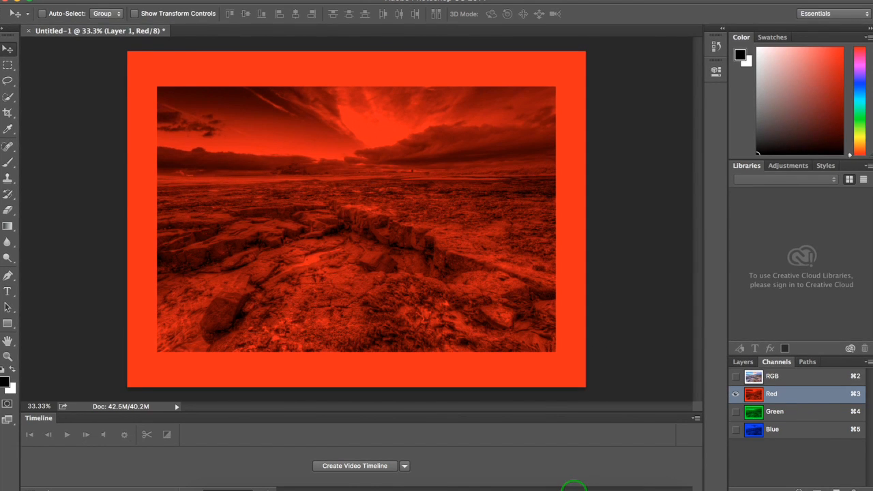
left_click(791, 431, "shift")
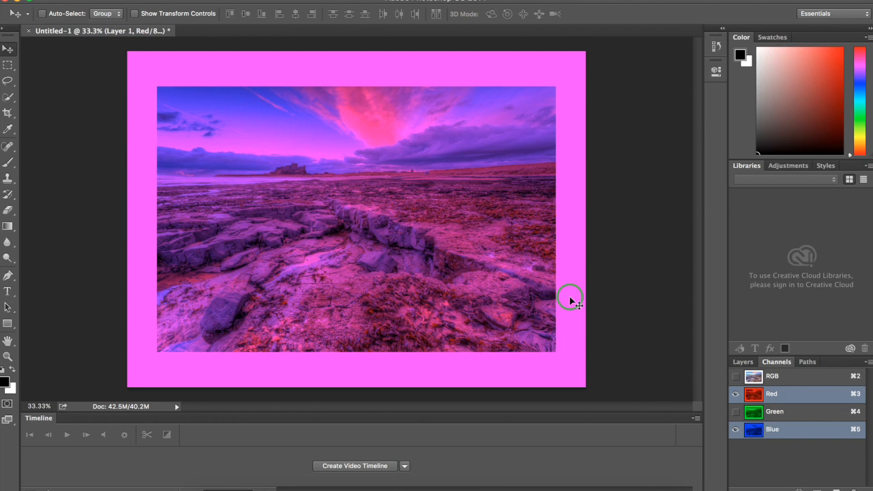
left_click(798, 414, "shift")
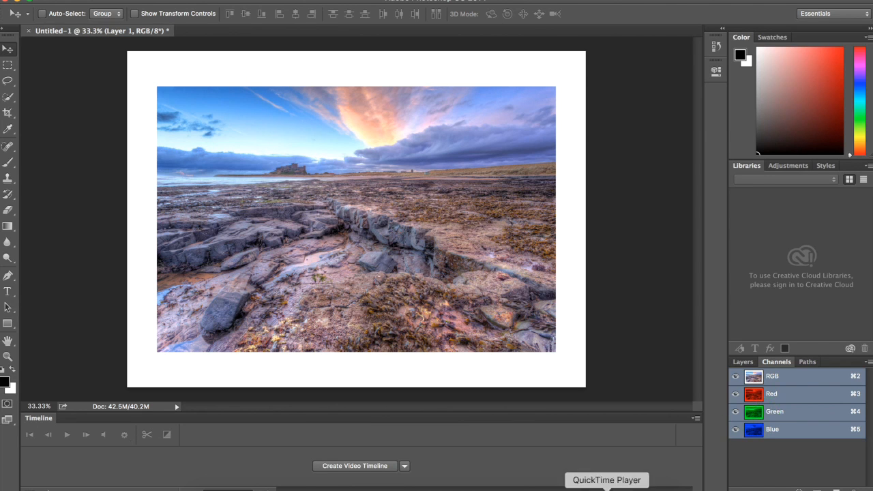
- Switch to the browser to view the offset_printing_dots.jpg image, and return to Photoshop
left_click(563, 490)
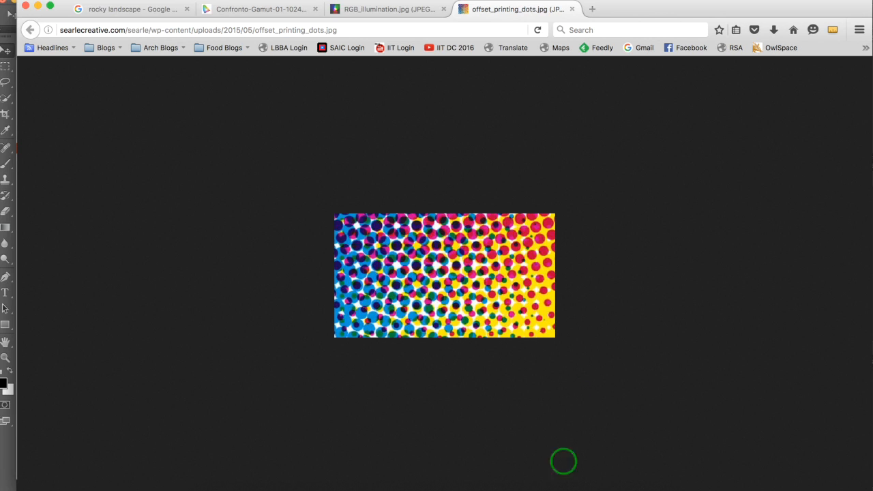
left_click(584, 485)
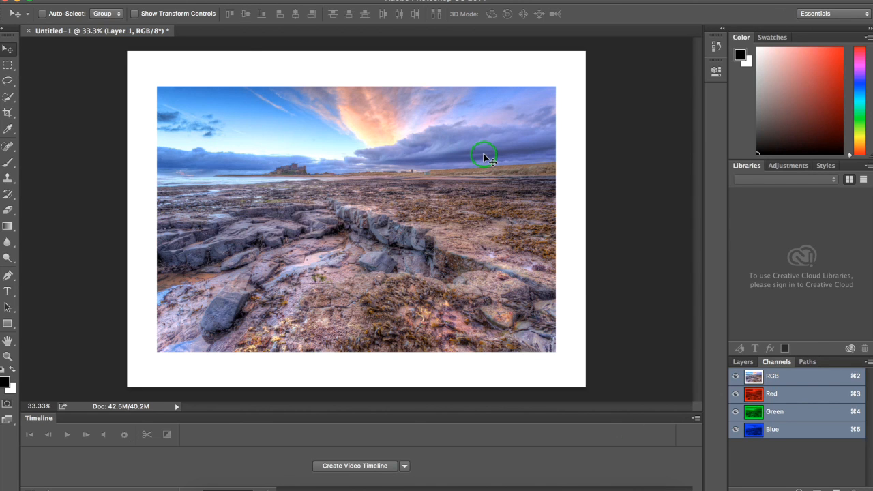
- Convert the document to CMYK Color without flattening its layers, accepting the U.S. Web Coated (SWOP) v2 profile
left_click(163, 0)
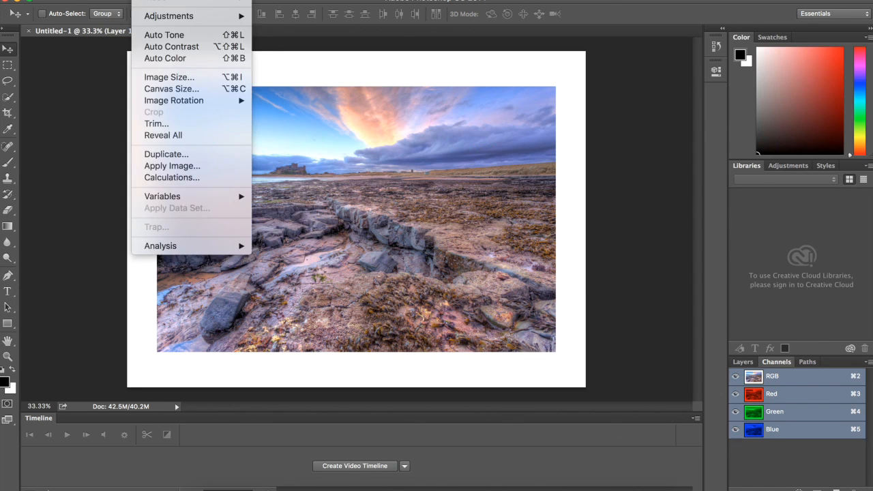
left_click(151, 2)
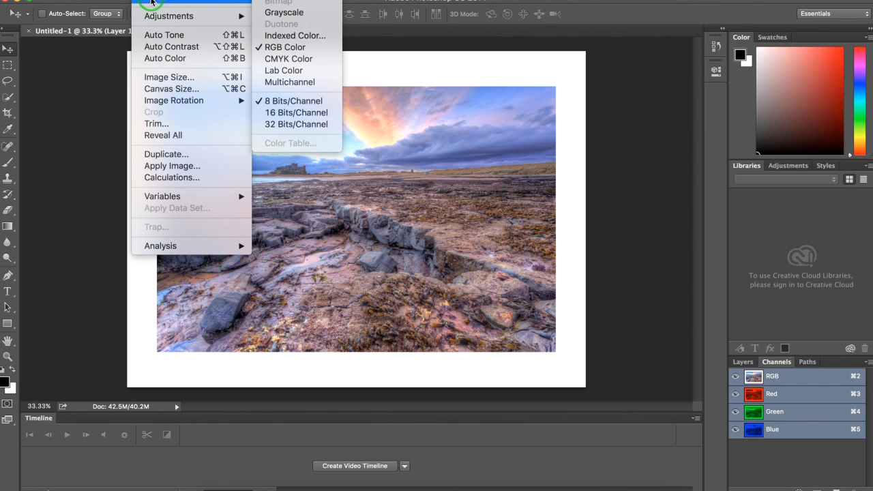
left_click(302, 61)
left_click_drag(444, 100, 491, 108)
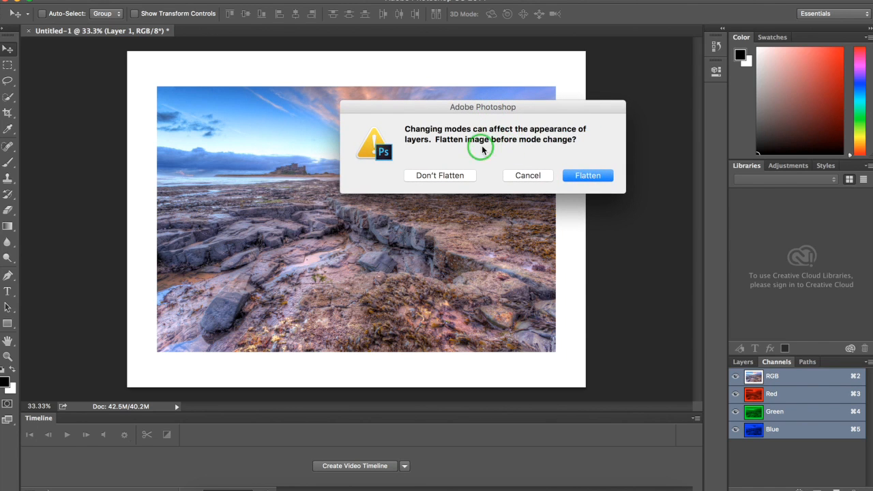
left_click(449, 178)
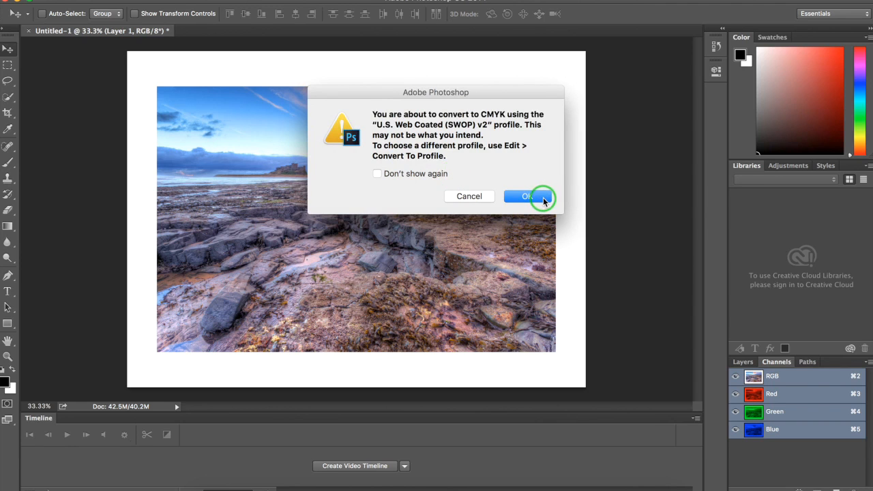
left_click_drag(365, 89, 478, 82)
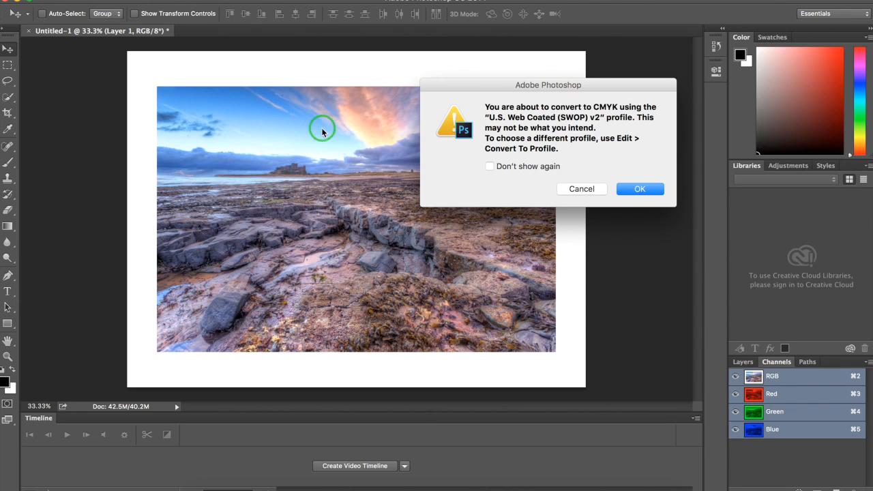
left_click(642, 189)
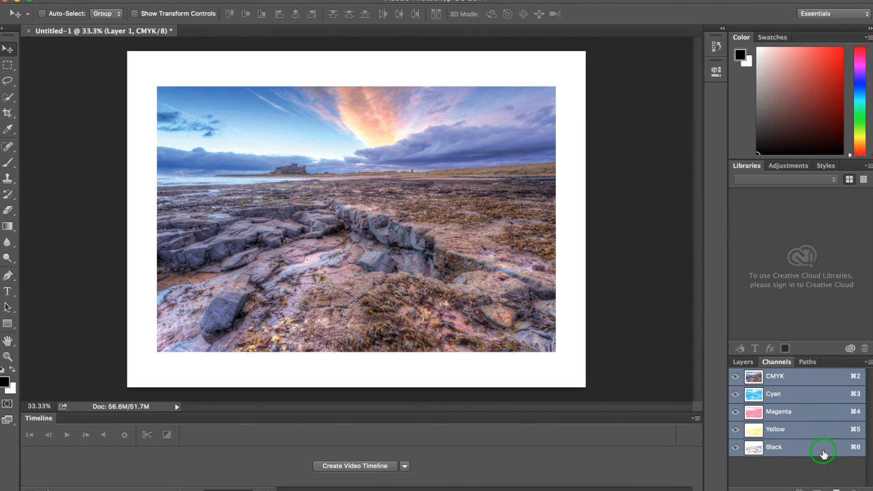
- Remove the Cyan, Magenta and Yellow channels in turn to view Black alone, and isolate the Yellow channel
left_click(797, 397, "shift")
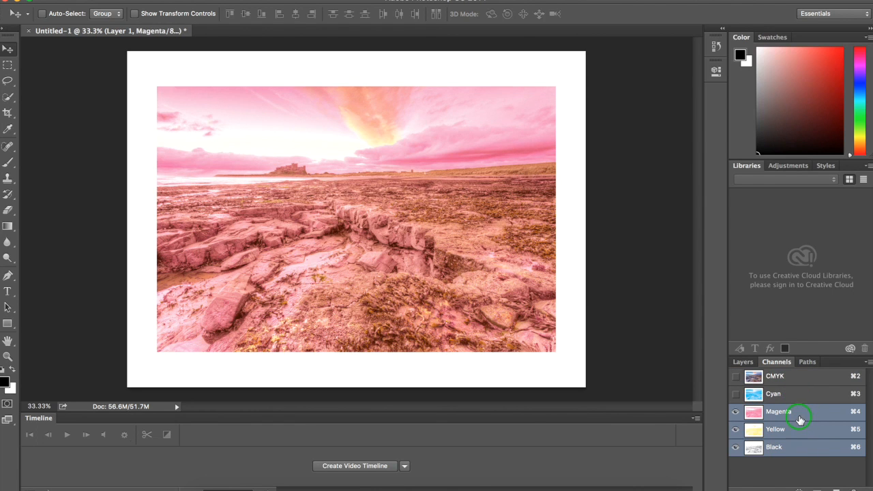
left_click(801, 414, "shift")
left_click(801, 432, "shift")
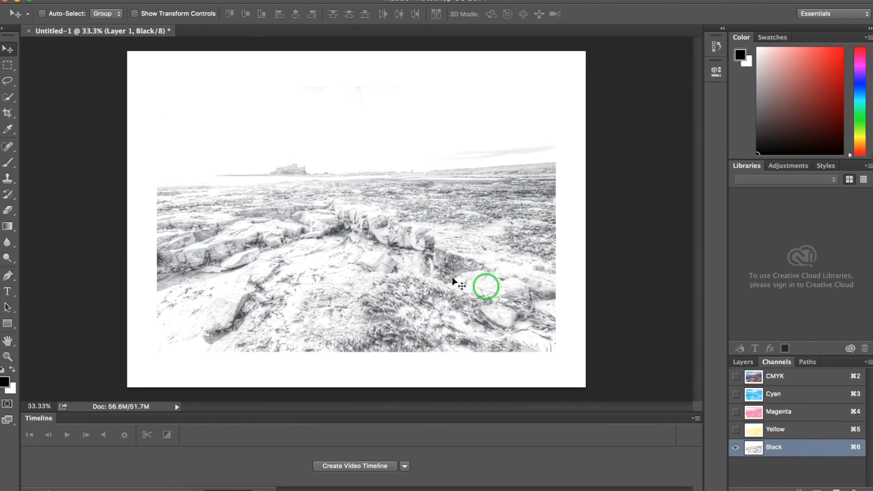
left_click(800, 431, "shift")
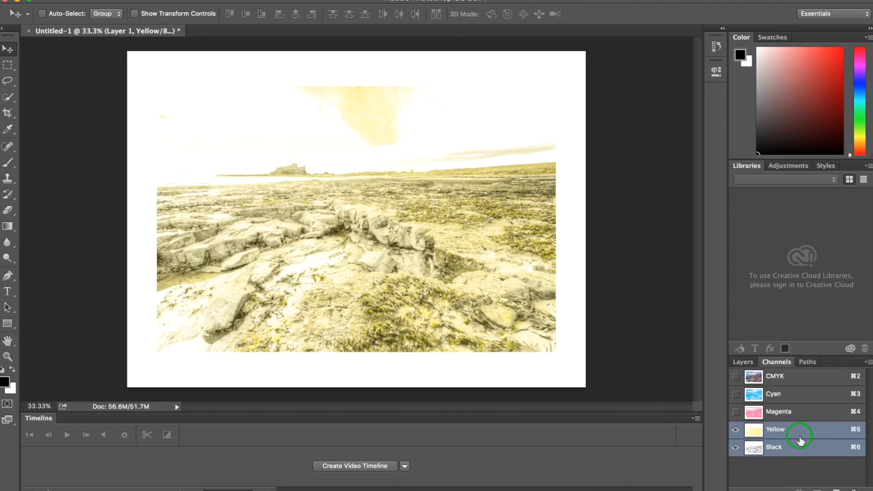
left_click(805, 449, "shift")
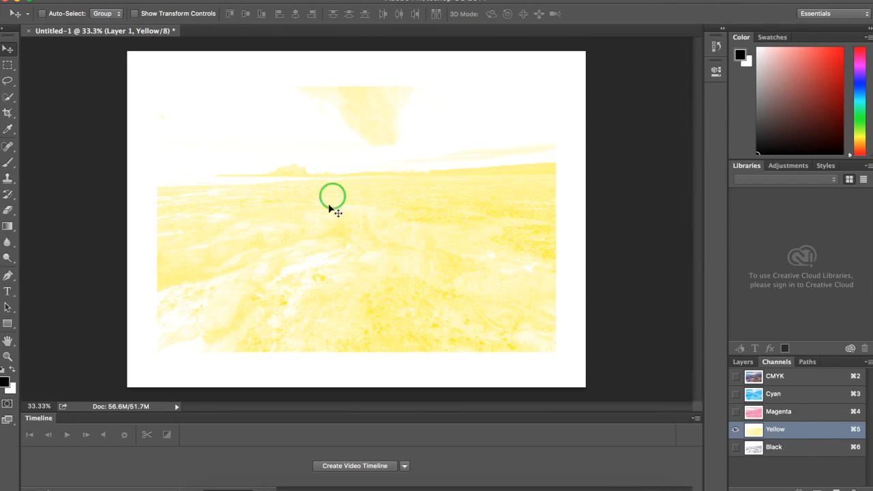
- View the Magenta channel alone, and reselect the CMYK composite with all channels shown
left_click(791, 414)
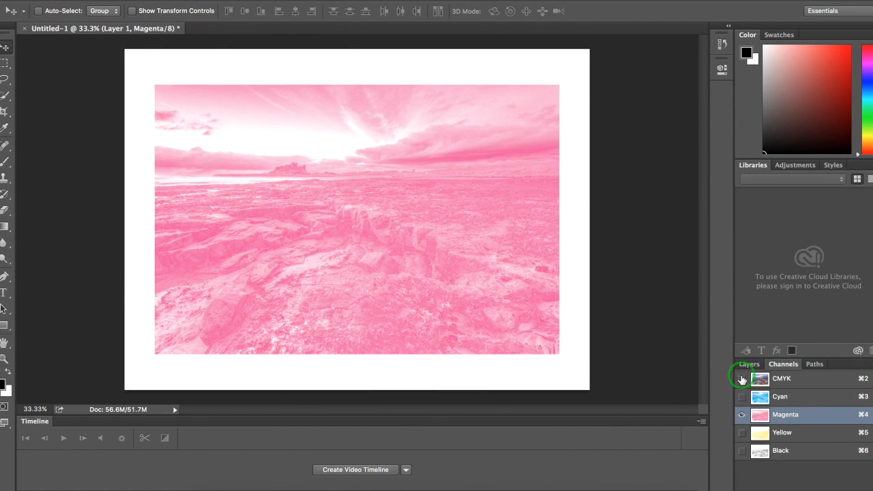
left_click(745, 379)
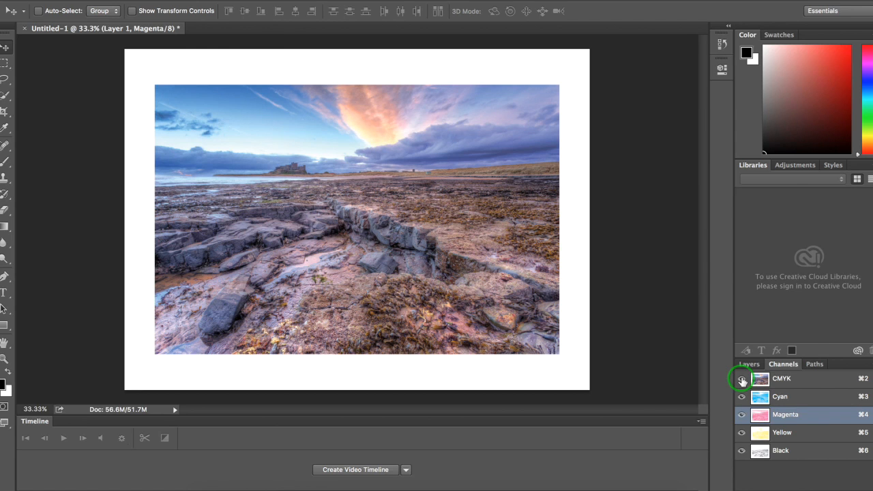
left_click(810, 380)
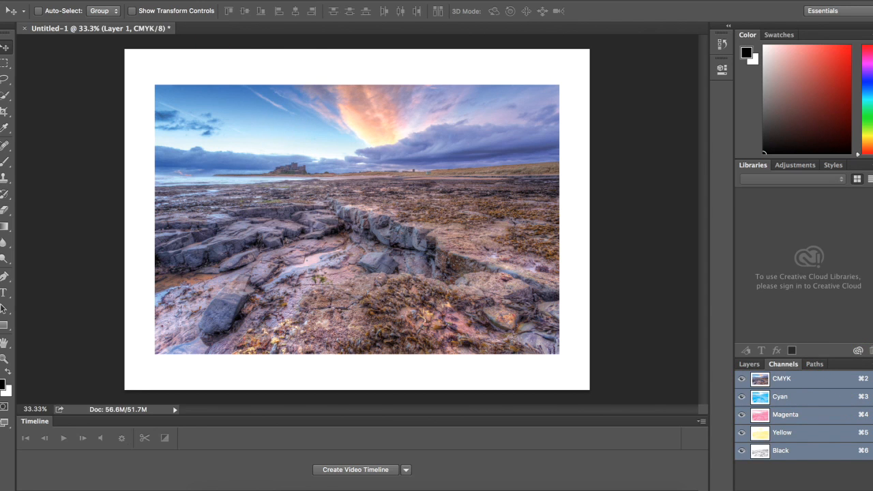
- Convert the document to Grayscale, flattening the image and discarding its color information, and undo the conversion
left_click(142, 0)
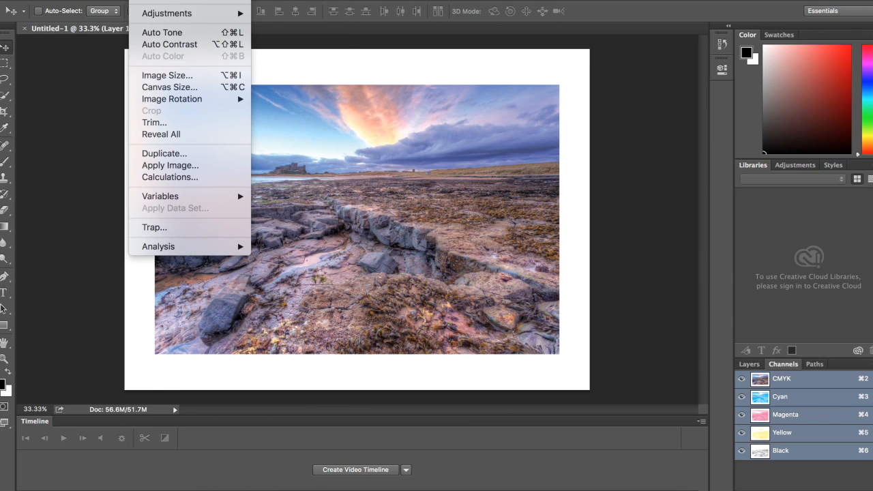
mouse_move(153, 0)
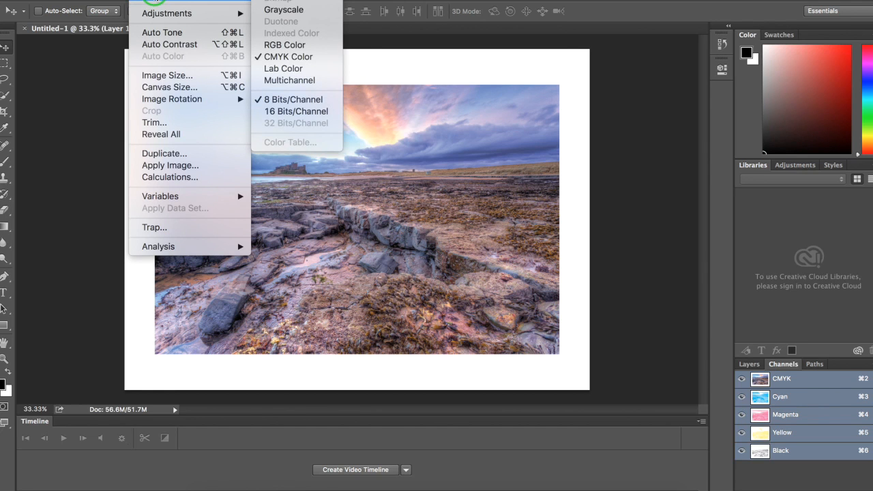
left_click(281, 9)
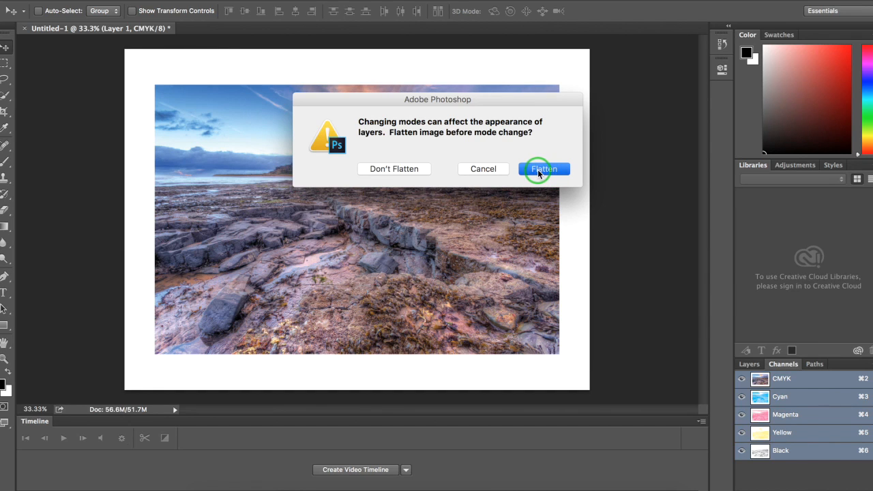
left_click(538, 169)
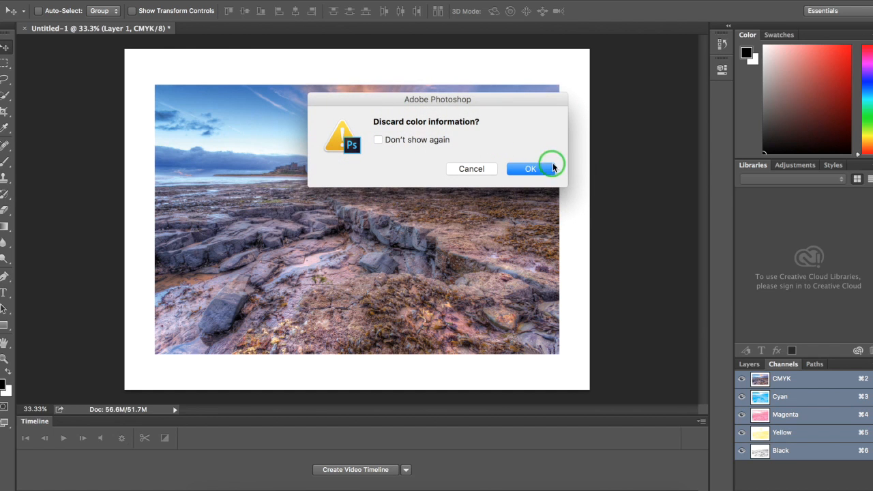
left_click(532, 170)
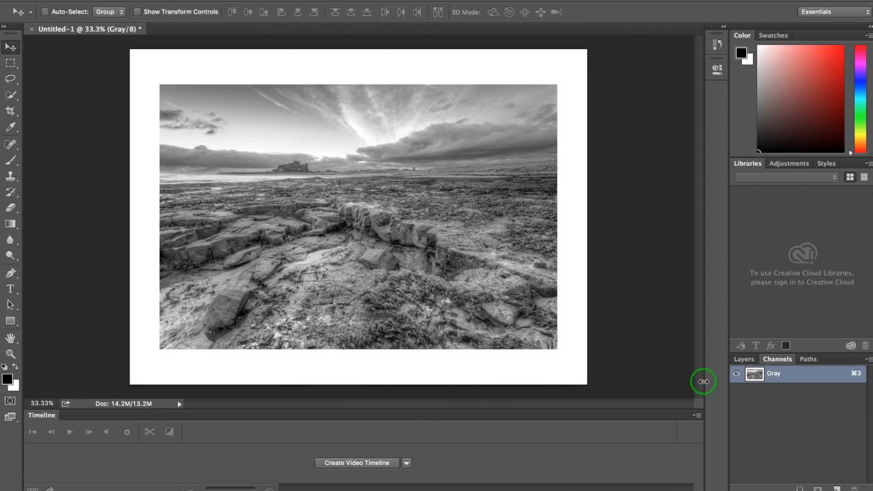
left_click(128, 3)
left_click(129, 3)
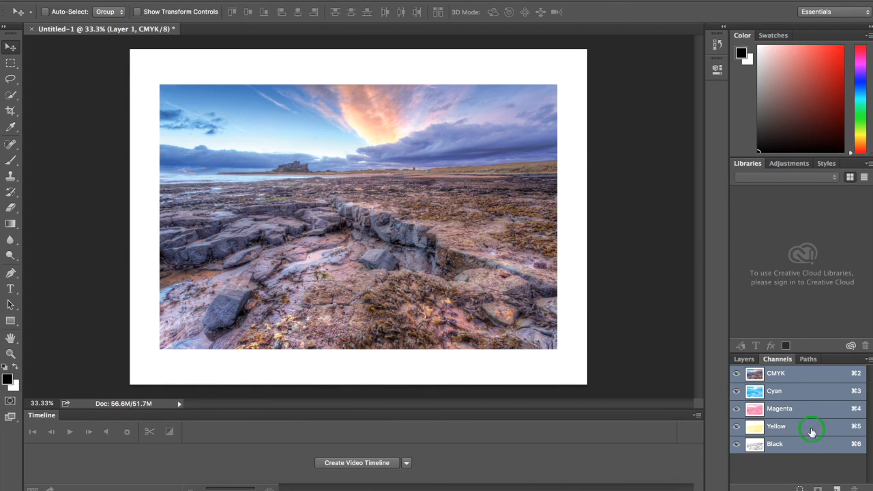
- View the Cyan channel alone, and turn off Show Channels in Color in the Interface preferences
left_click(789, 394)
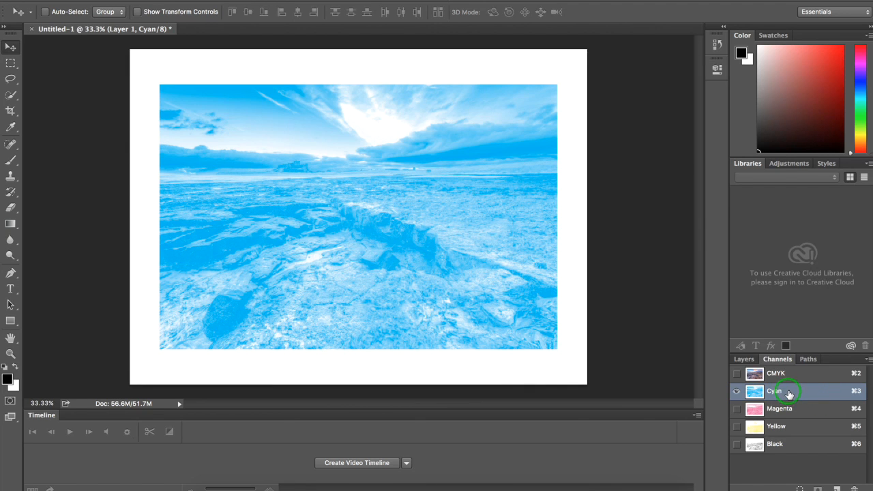
left_click(7, 1)
mouse_move(49, 1)
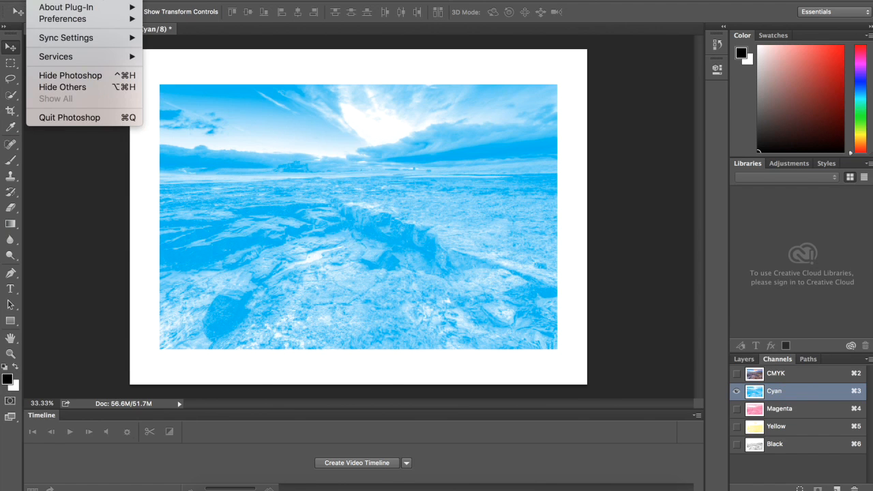
mouse_move(62, 19)
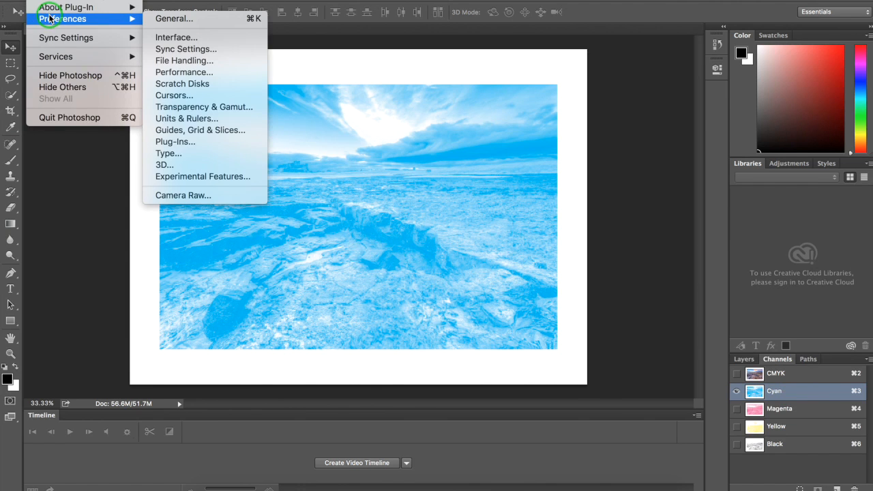
left_click(196, 34)
left_click(251, 350)
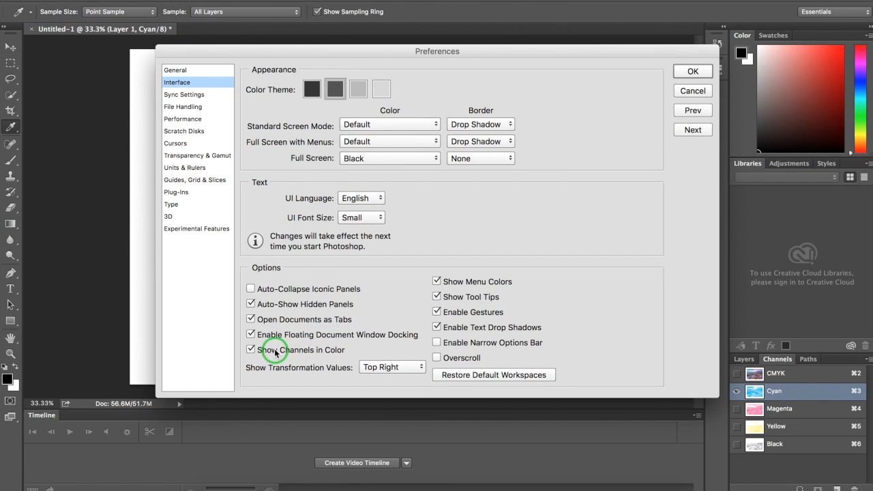
left_click(693, 71)
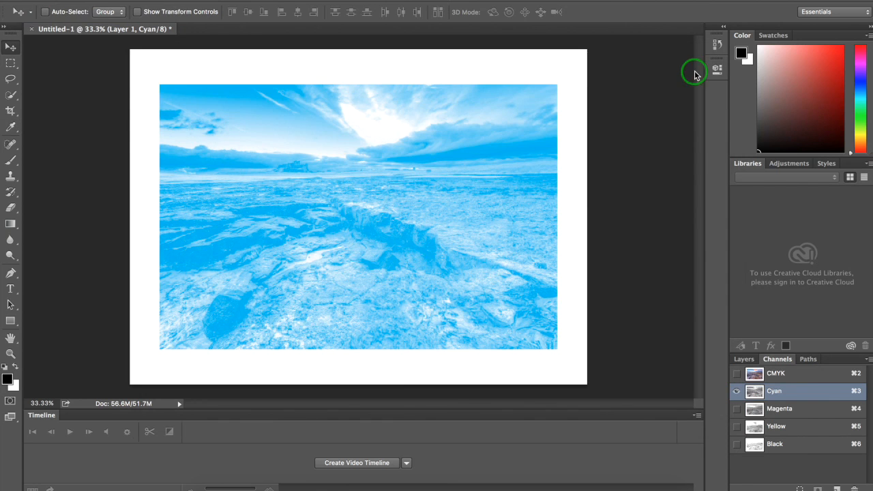
- View the Cyan, Magenta and Yellow channels one at a time as grayscale images
left_click(802, 408)
left_click(801, 392)
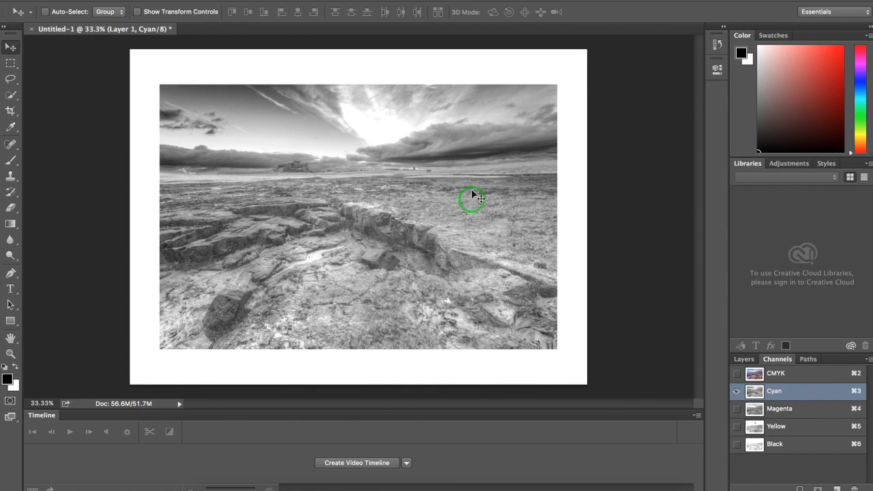
left_click(806, 410)
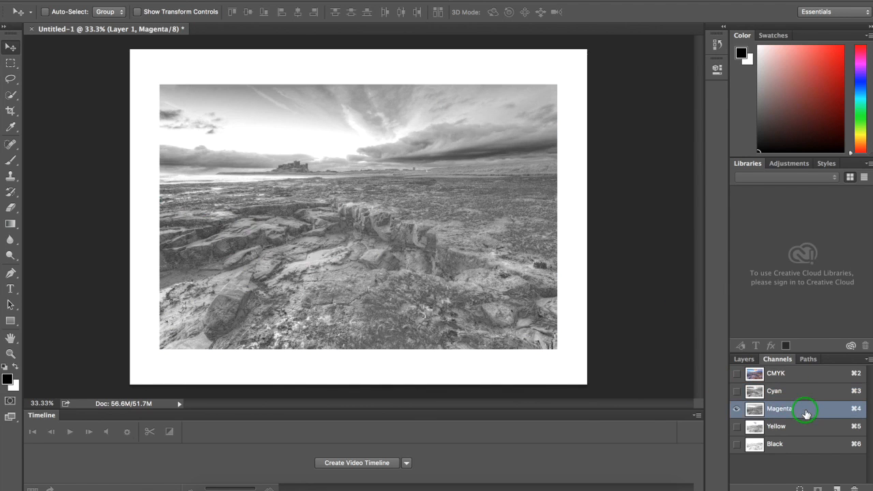
left_click(807, 430)
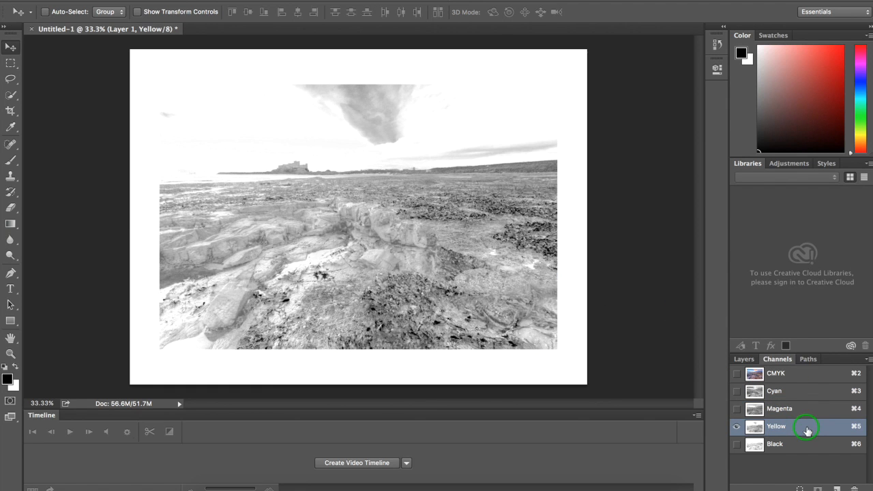
- Isolate the Cyan channel and convert the document to Grayscale from it, flattening the layers and discarding the other channels
left_click(808, 390)
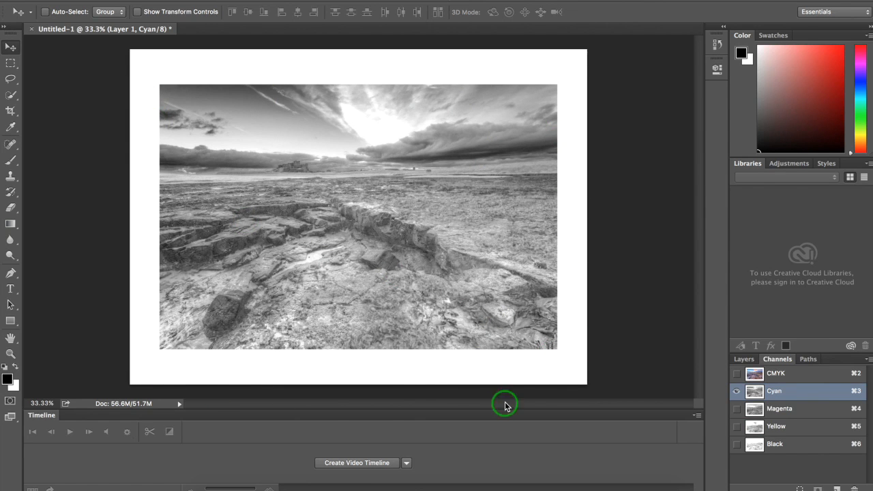
left_click(158, 0)
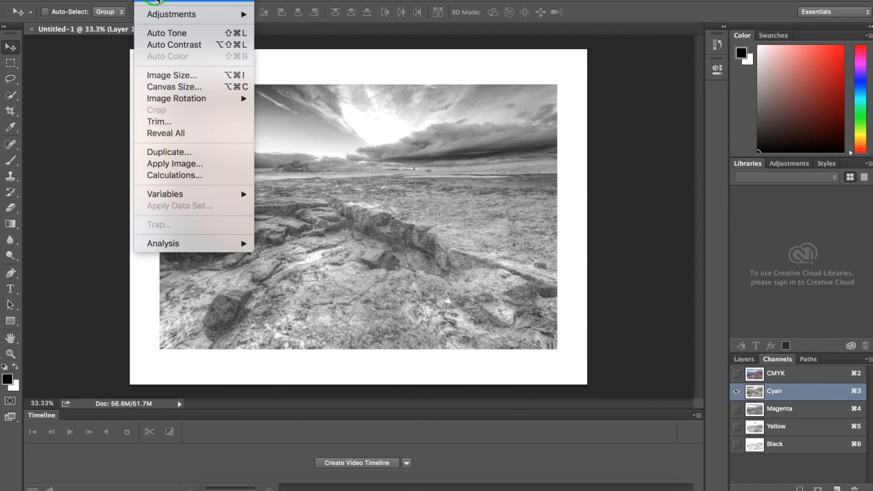
mouse_move(164, 2)
left_click(302, 10)
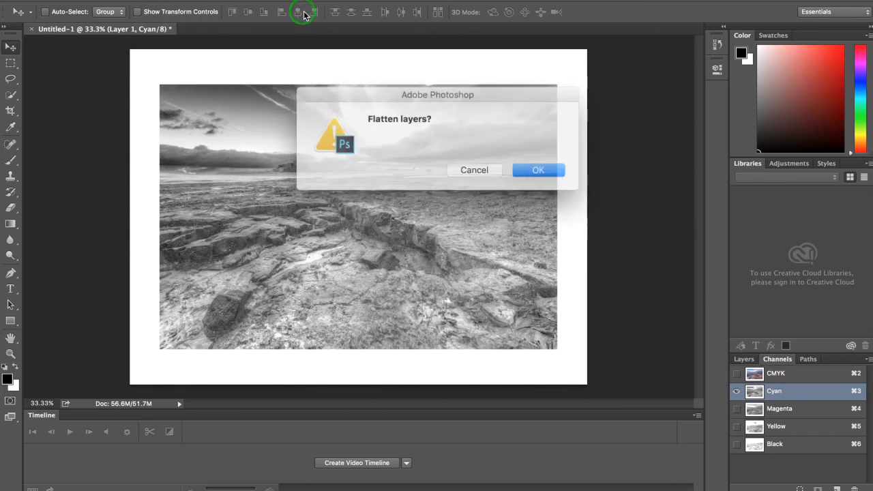
left_click(539, 170)
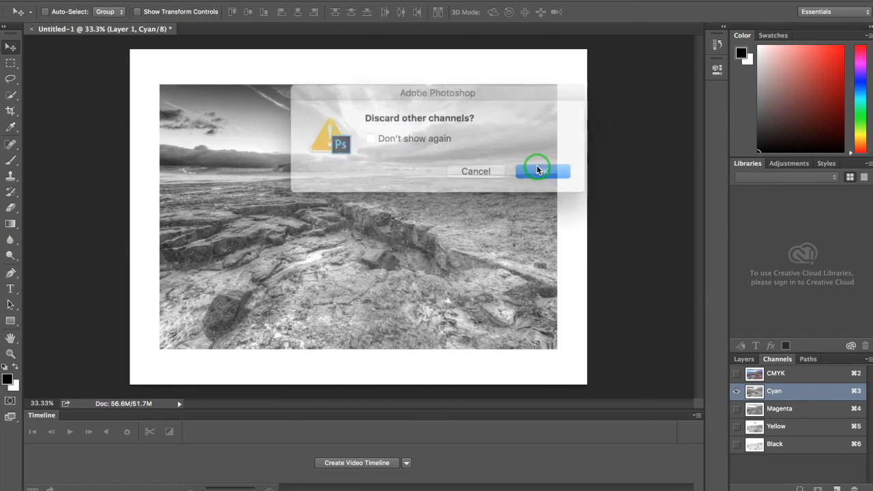
left_click(533, 166)
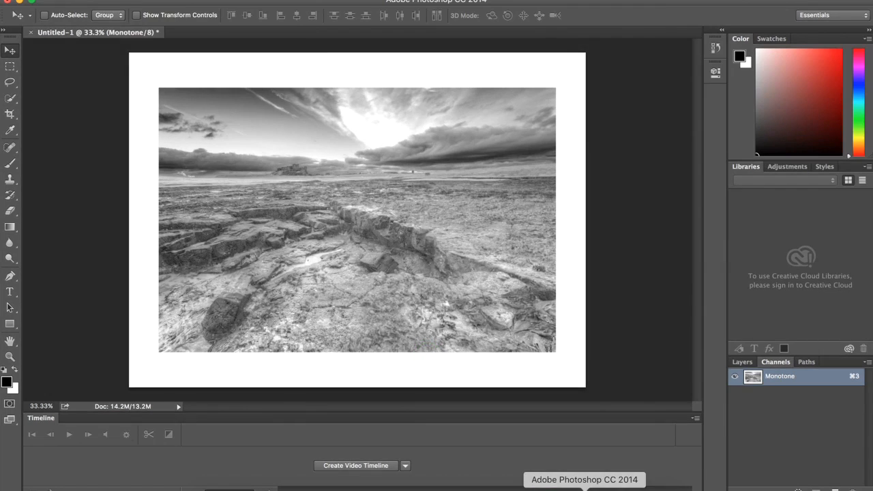
- Set the Monotone's Ink 1 color to blue-purple #442d9a in the Duotone Options and apply it
left_click(147, 0)
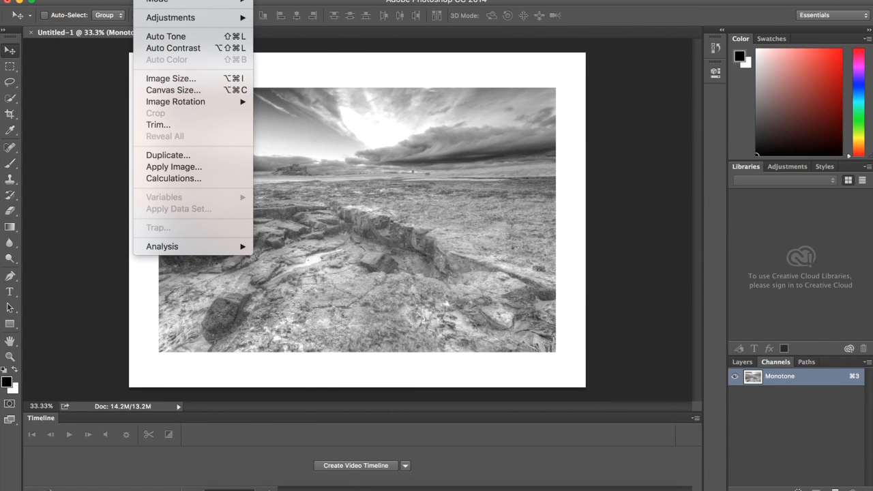
mouse_move(156, 1)
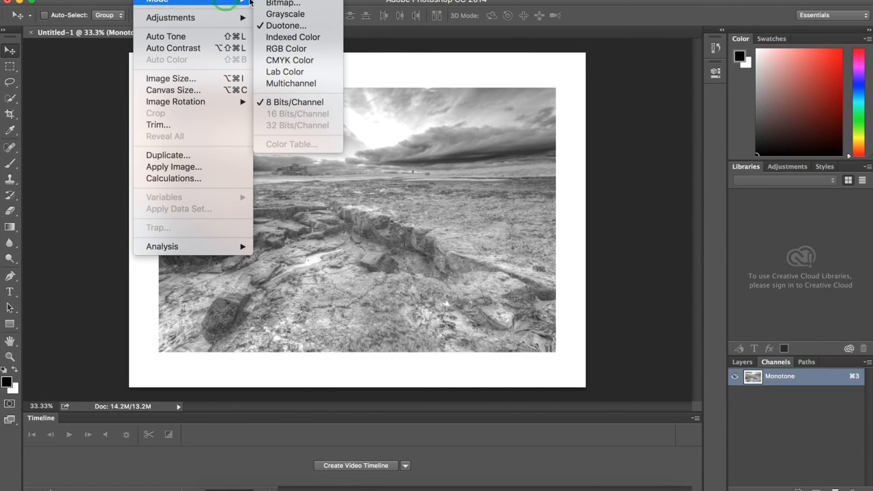
left_click(316, 27)
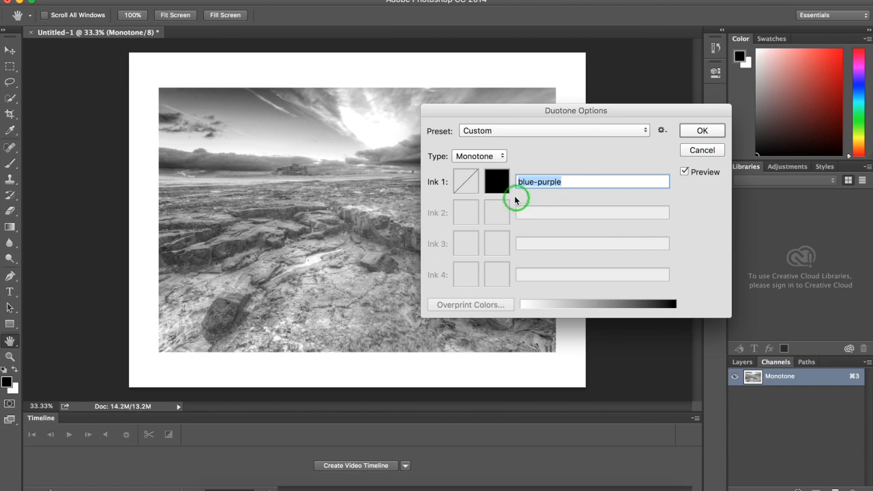
left_click(497, 181)
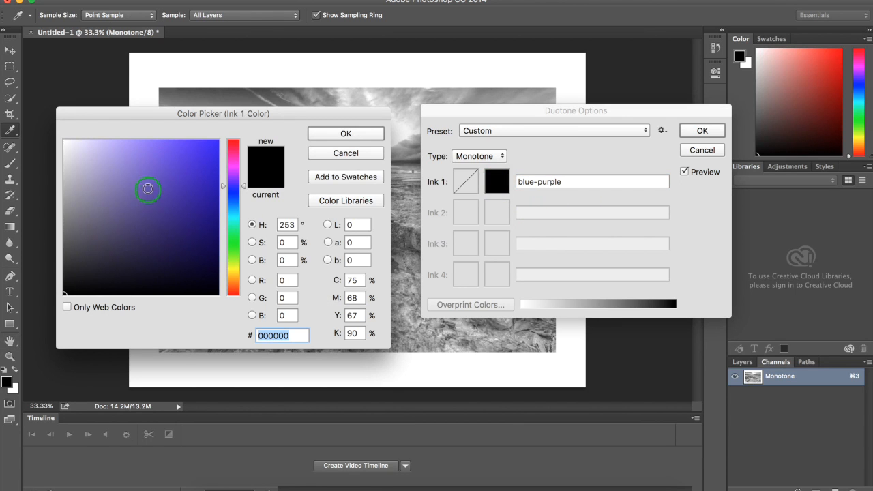
left_click(135, 182)
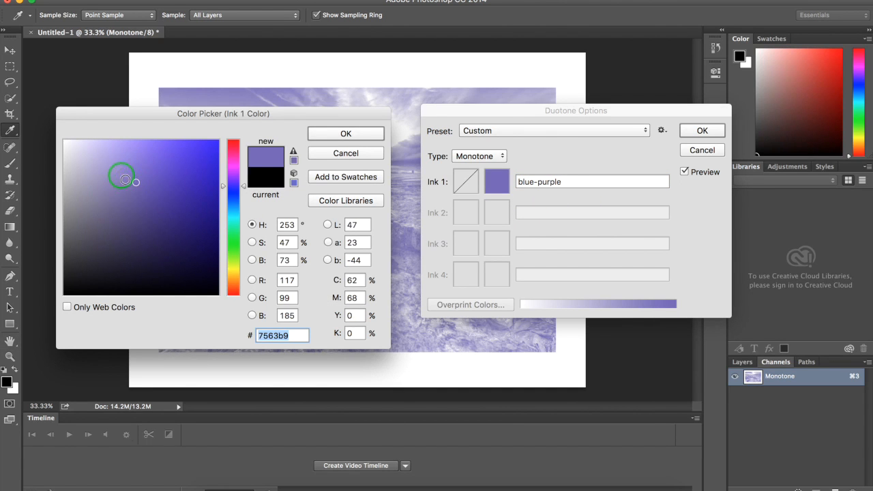
left_click_drag(140, 200, 173, 201)
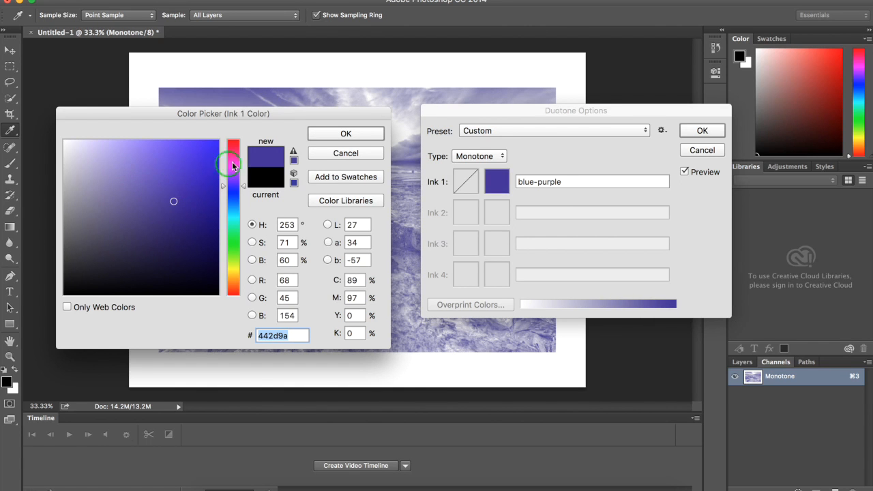
left_click(341, 132)
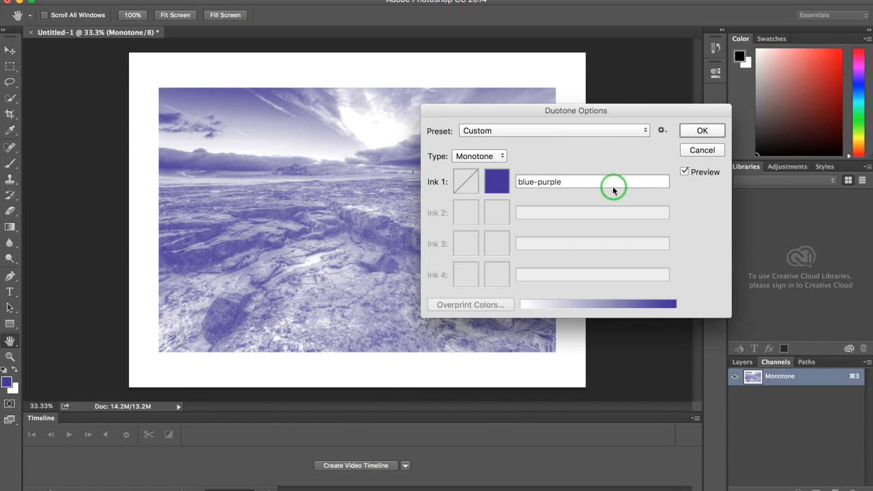
left_click(707, 137)
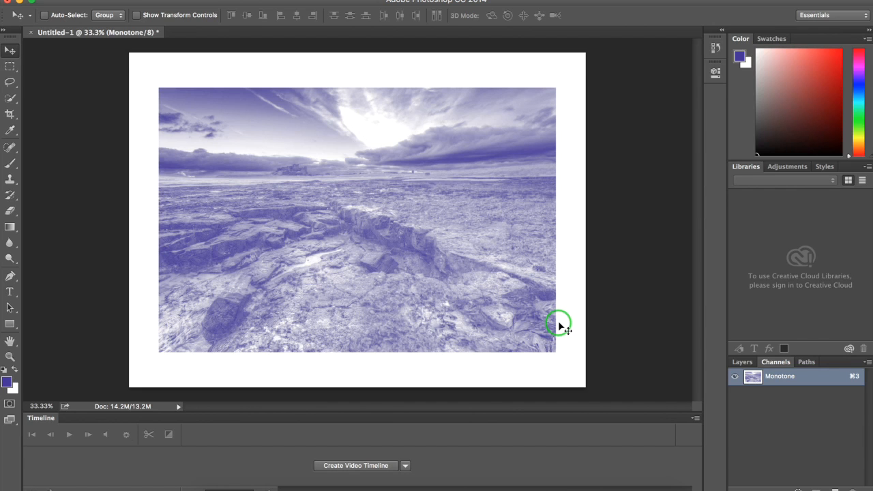
- Change the image from Monotone to Duotone, giving Ink 2 a light pink color and the name "pink"
left_click(183, 2)
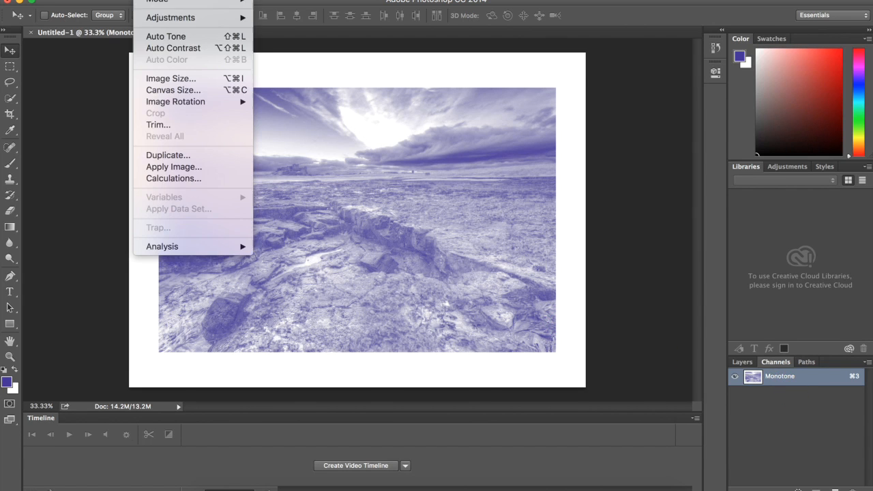
mouse_move(158, 7)
left_click(293, 27)
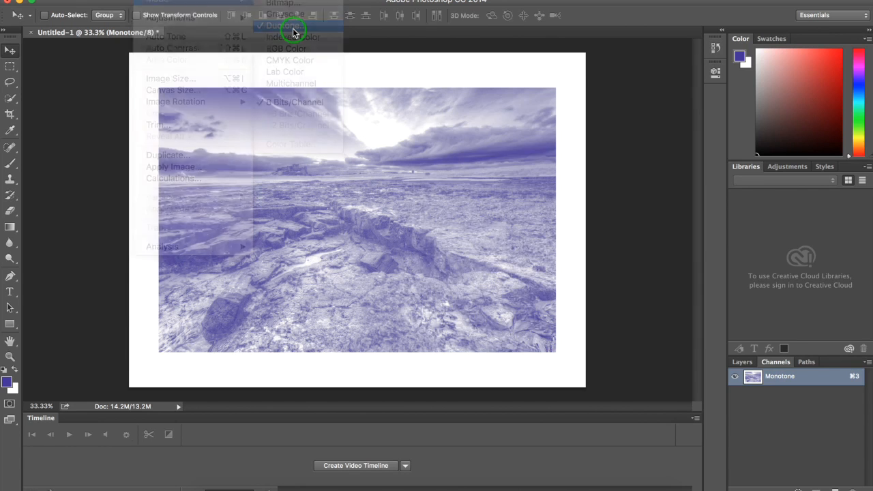
left_click(501, 157)
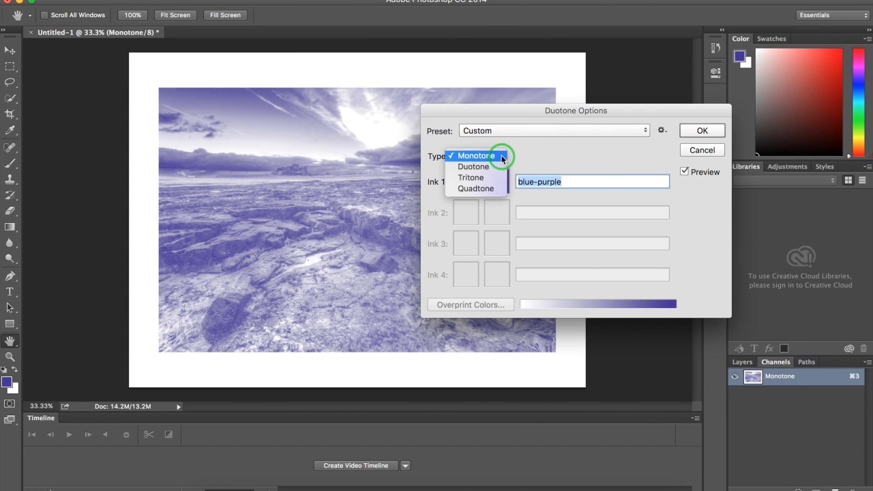
left_click(496, 166)
left_click(497, 213)
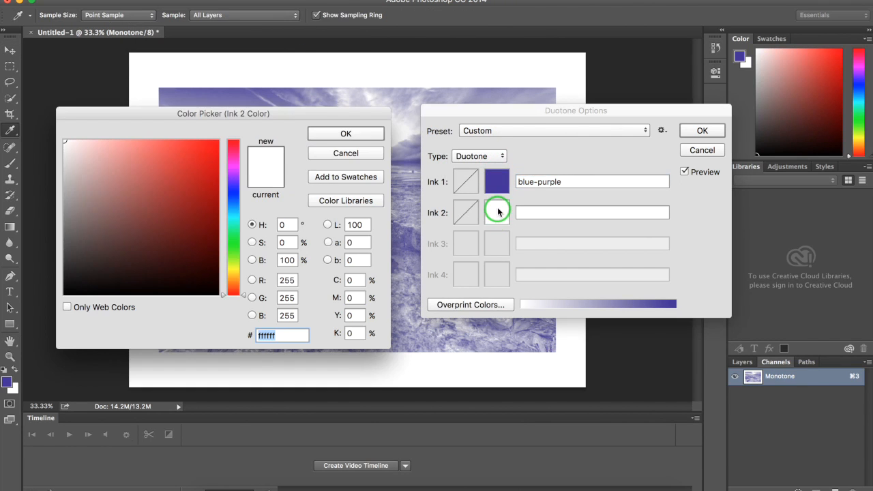
left_click(115, 180)
mouse_move(115, 181)
left_mouse_down()
mouse_move(120, 152)
mouse_move(111, 146)
left_mouse_up()
left_click(375, 135)
left_click(608, 211)
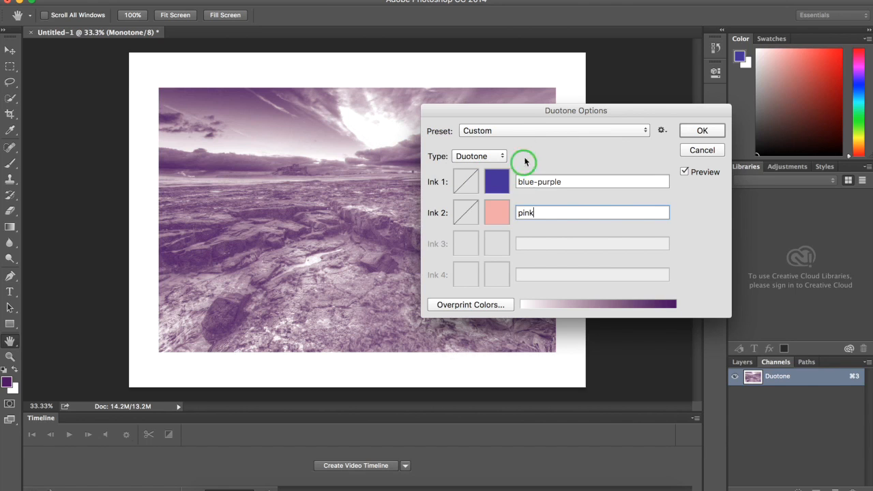
- Bend the blue-purple Ink 1 duotone curve downward so the 60% tone prints at about 26.9%, keeping the 0% and 100% endpoints
left_click_drag(521, 114, 620, 165)
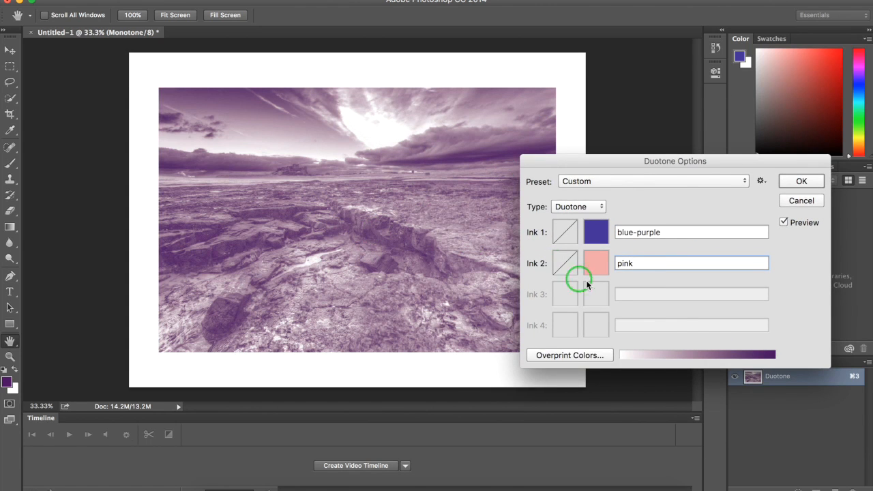
left_click(565, 232)
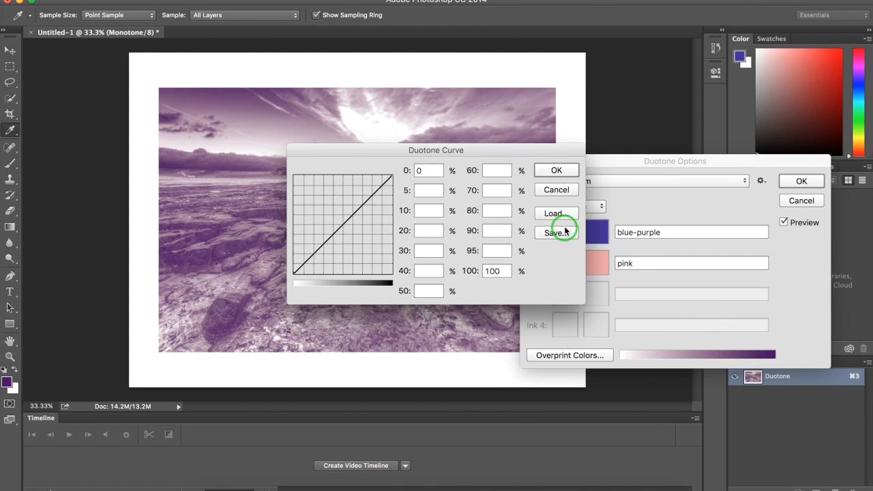
left_click_drag(370, 148, 236, 113)
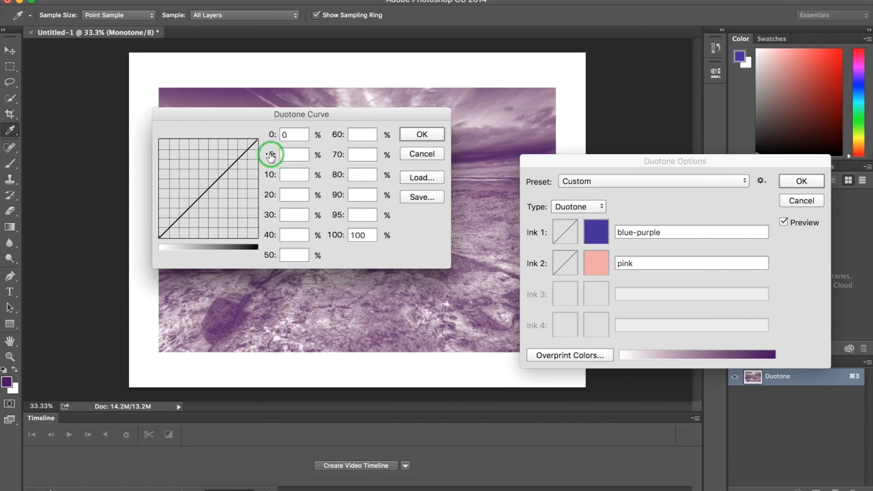
left_click_drag(214, 181, 228, 211)
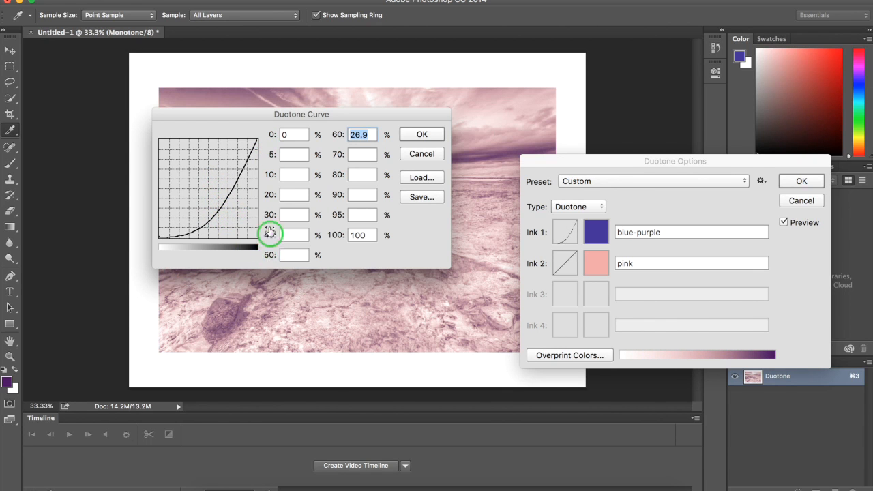
left_click(420, 135)
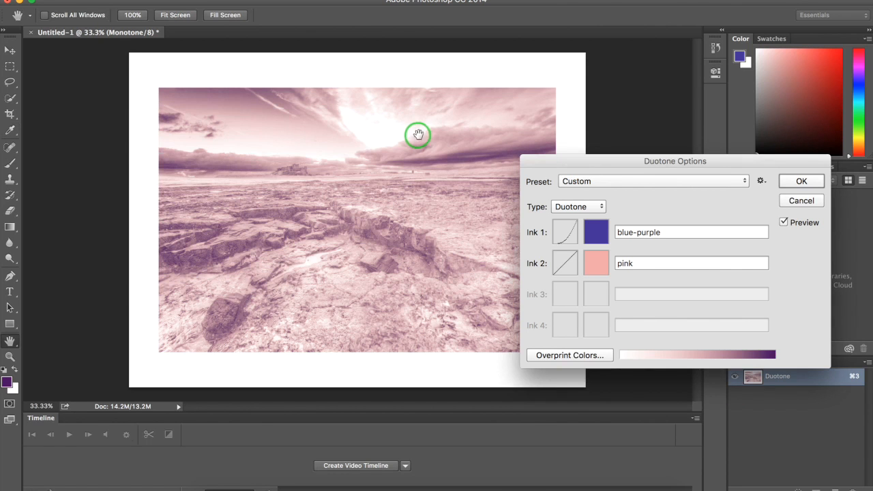
- Reshape the pink Ink 2 curve into an arch with 50% at about 76.9% and 100% at 0, and apply the duotone
left_click(573, 262)
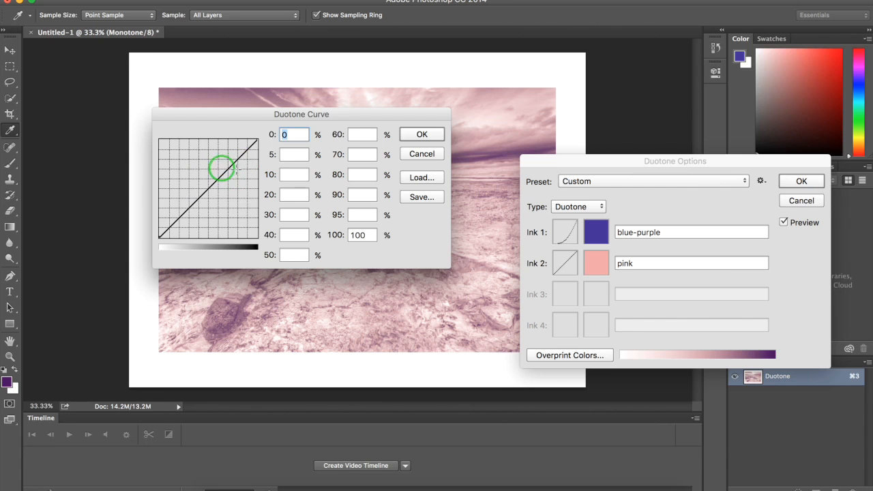
mouse_move(257, 140)
left_mouse_down()
mouse_move(259, 244)
mouse_move(212, 208)
mouse_move(216, 163)
left_mouse_up()
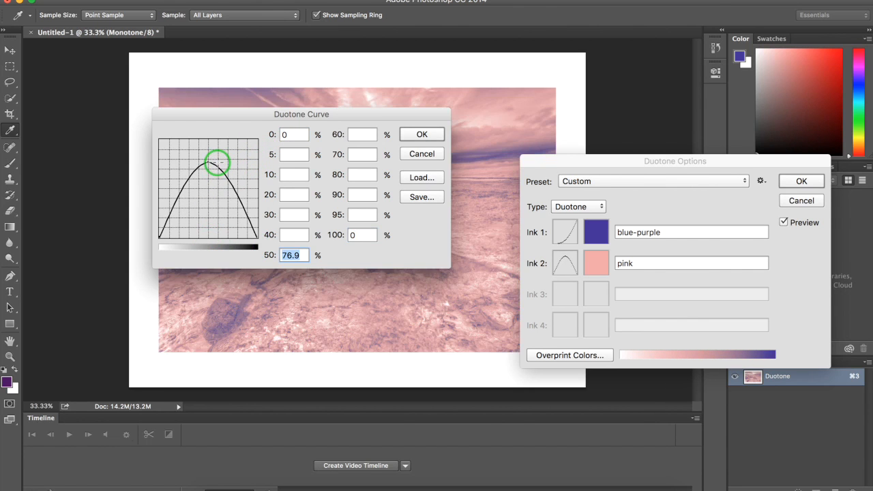
left_click(421, 134)
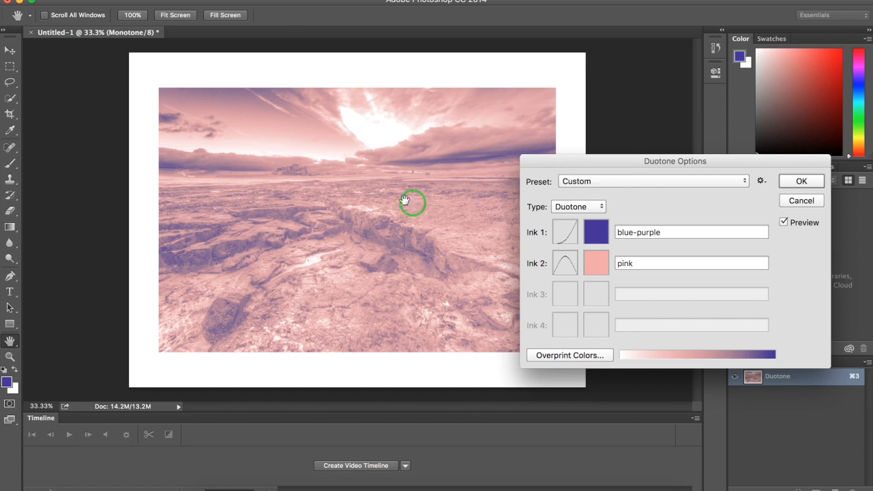
left_click(802, 181)
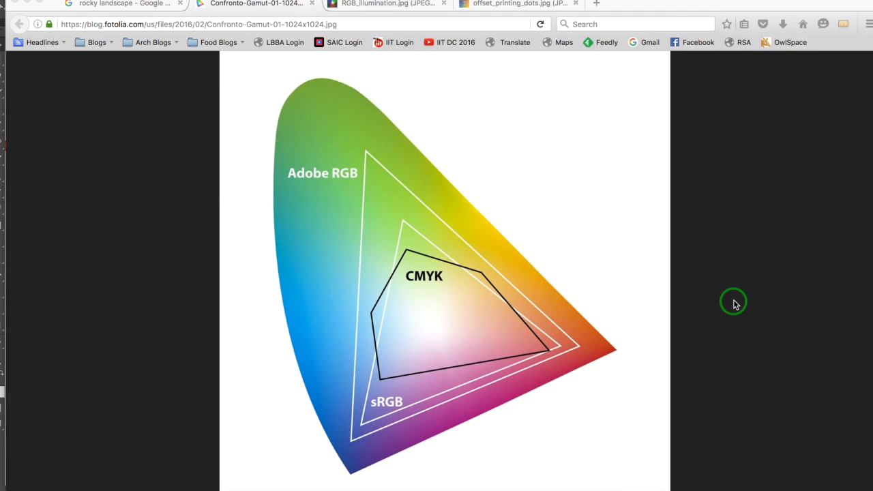